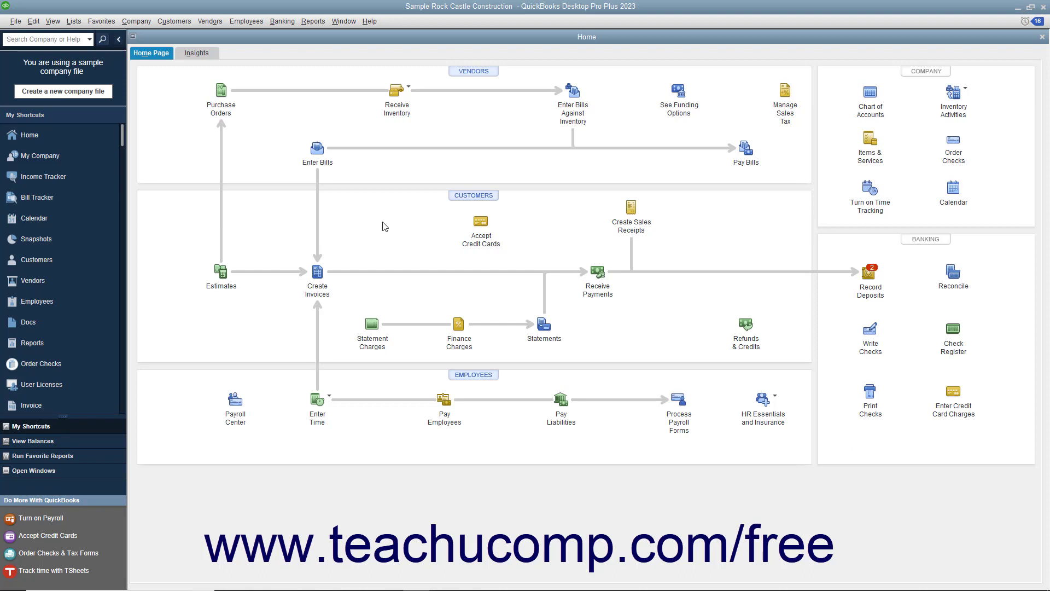
- Show Cal Telephone's vendor information and transactions in the Vendor Center
{"action": "left_click", "coordinate": [472, 72]}
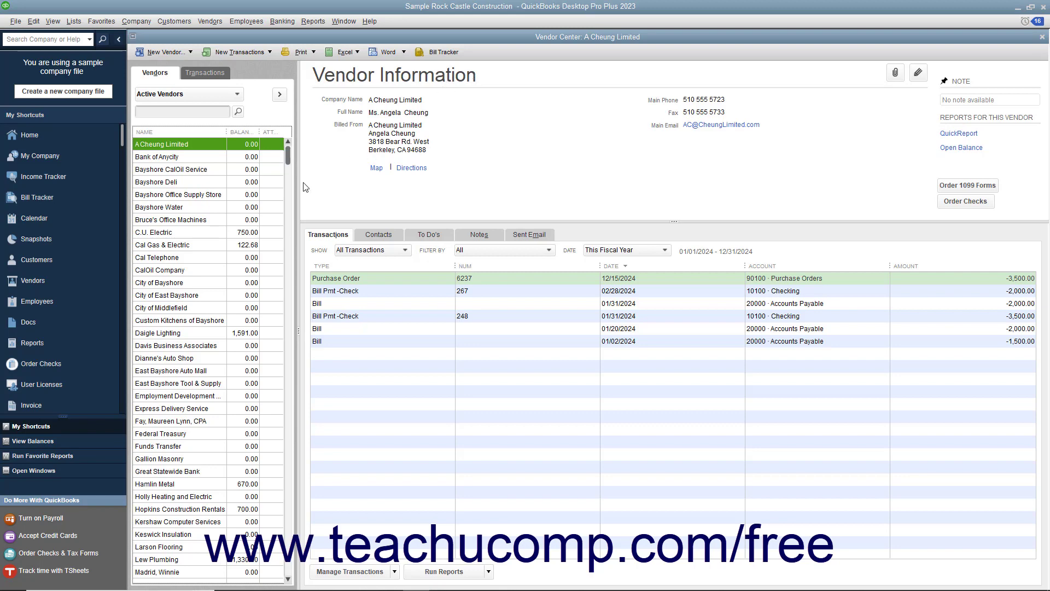
{"action": "left_click", "coordinate": [187, 258]}
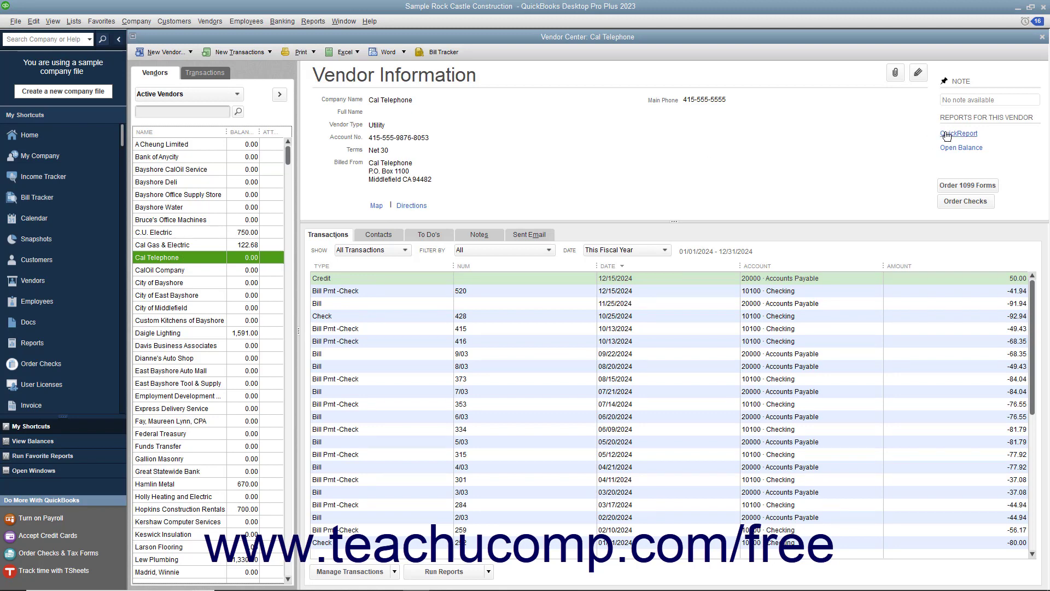
{"action": "left_click", "coordinate": [313, 22]}
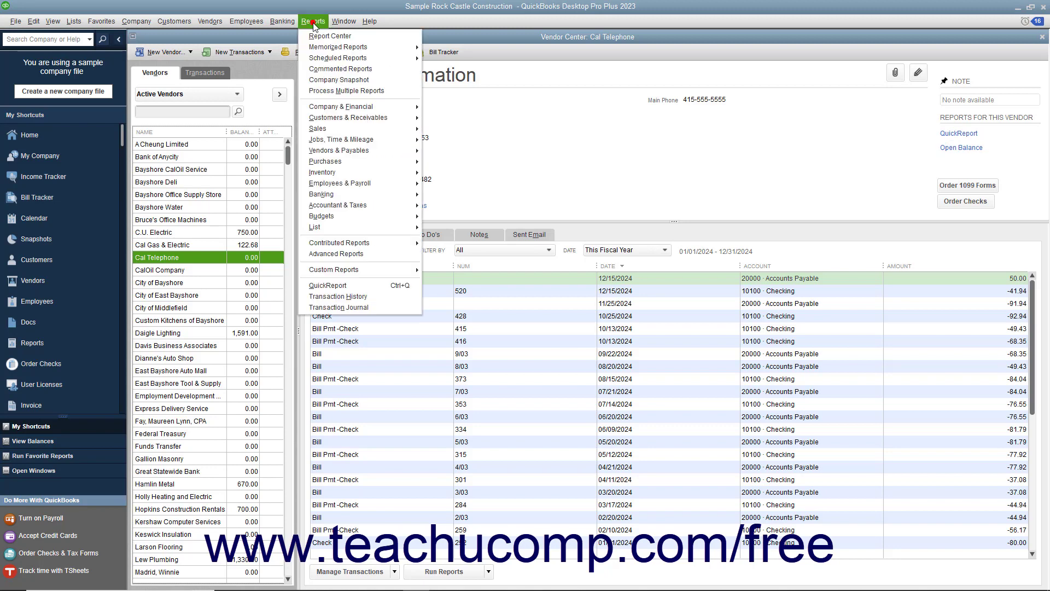
{"action": "left_click", "coordinate": [350, 285]}
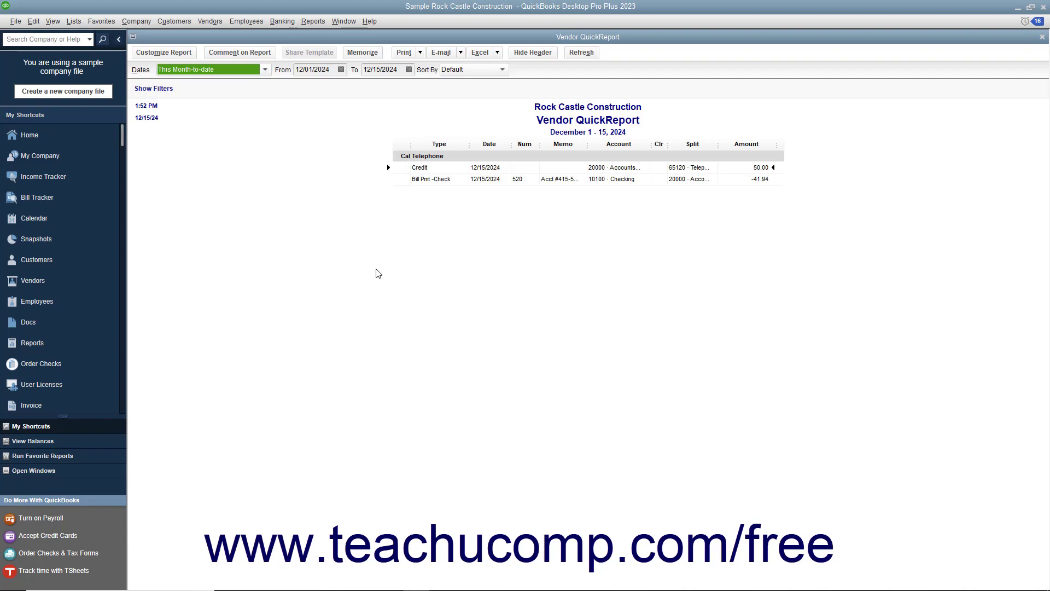
{"action": "left_click", "coordinate": [1042, 41]}
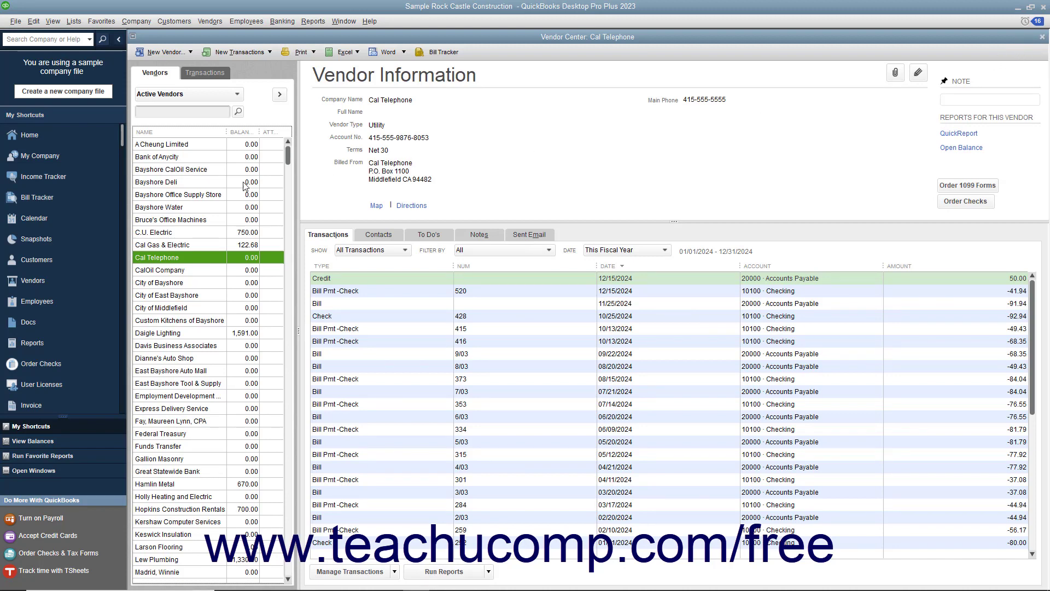
- Run Bayshore Deli's QuickReport with Ctrl+Q, then close it back to the vendor details
{"action": "left_click", "coordinate": [202, 184]}
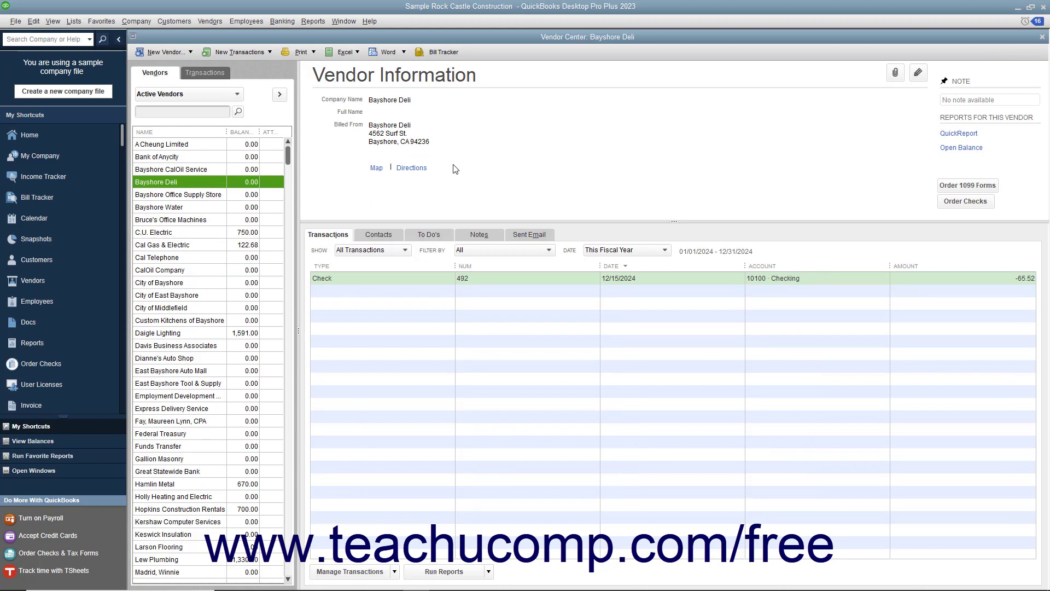
{"action": "key", "text": "ctrl+q"}
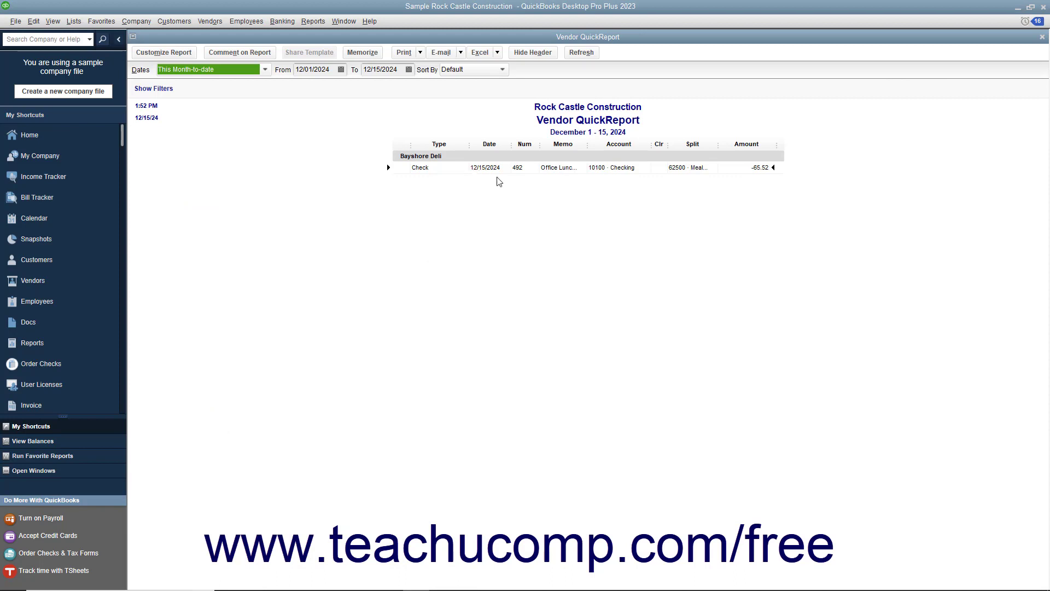
{"action": "left_click", "coordinate": [1041, 38]}
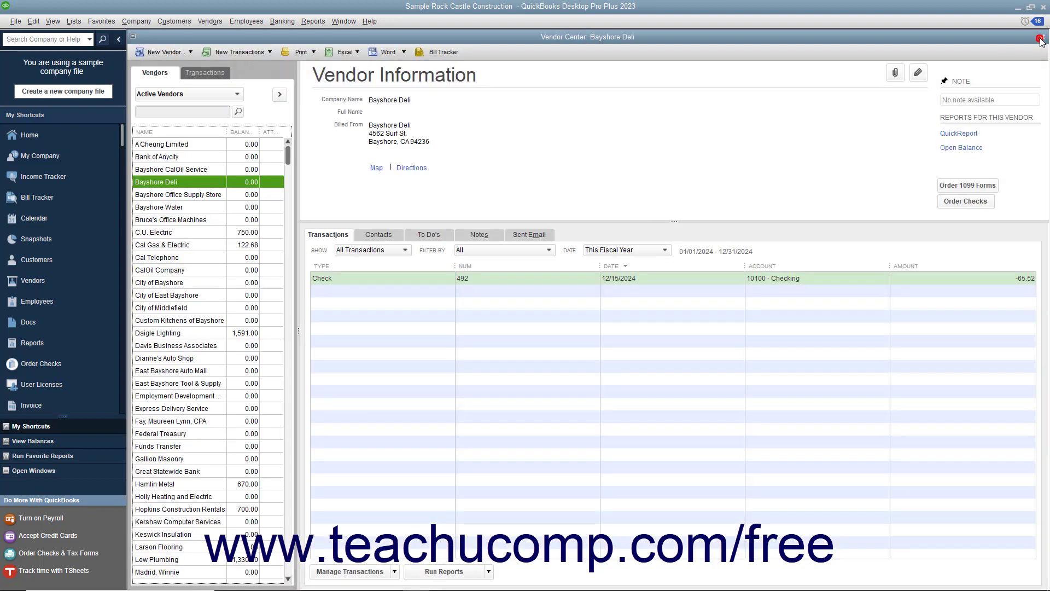